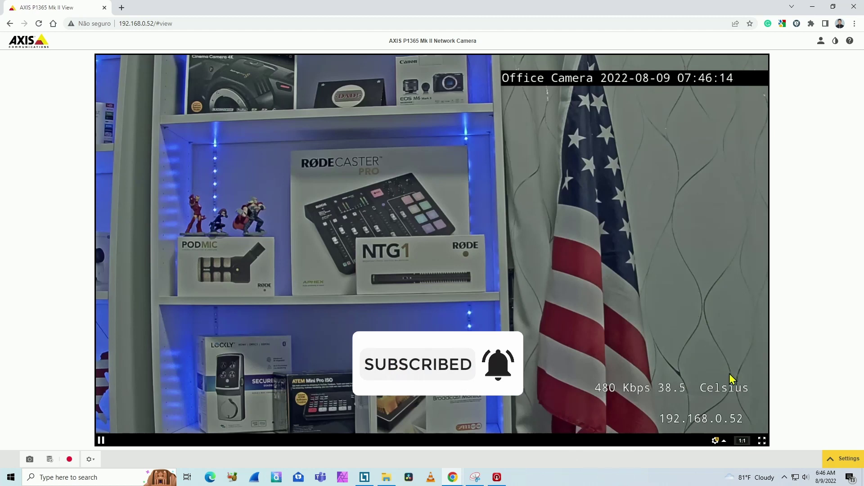
- Delete the camera name/timestamp, IP address and bitrate/temperature text overlays from the Overlay settings
left_click(838, 458)
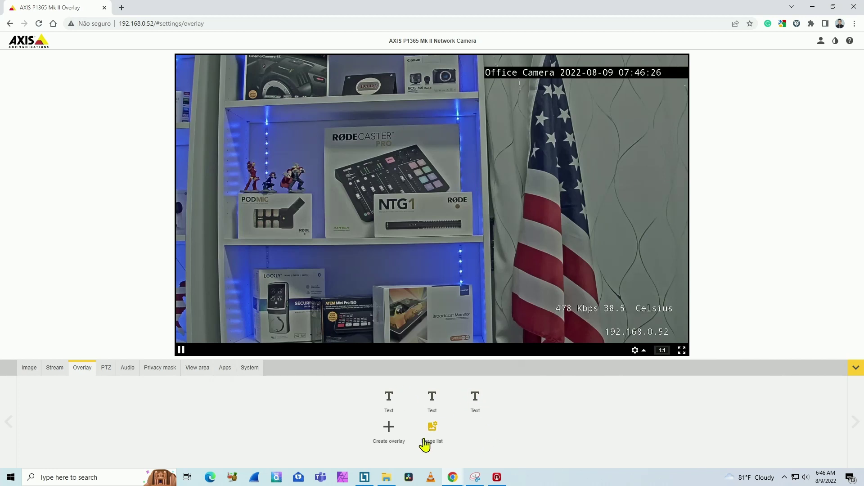
left_click(390, 400)
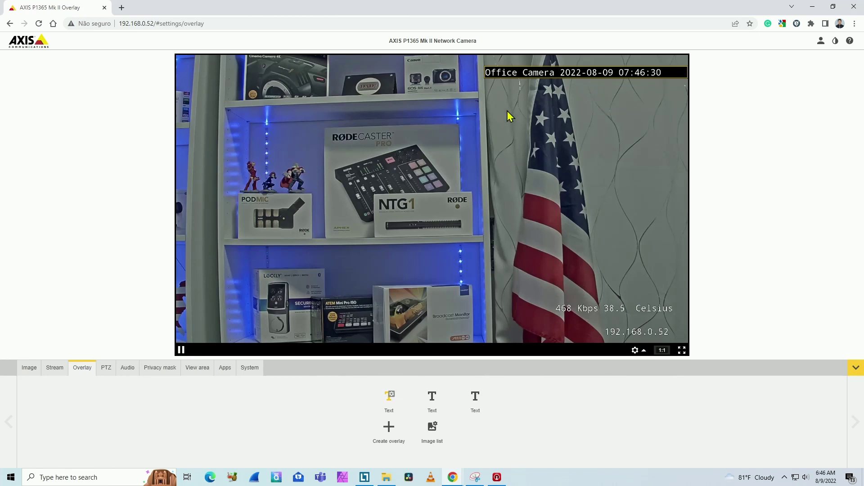
left_click(391, 402)
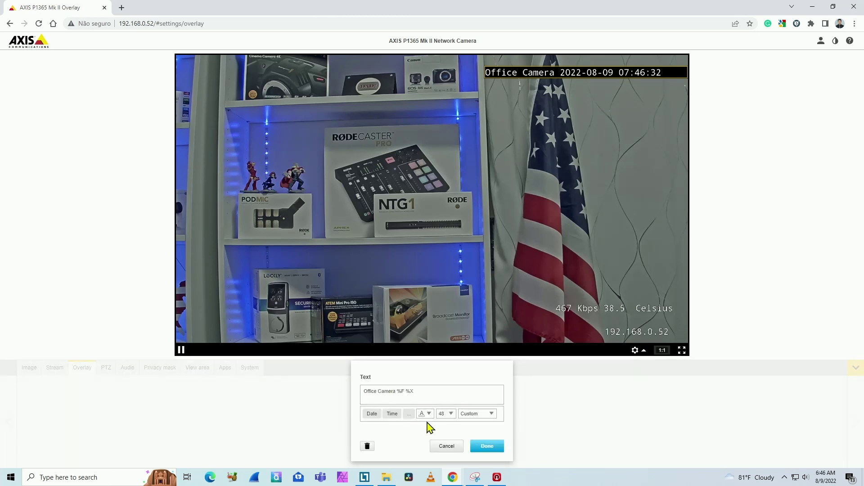
left_click(368, 446)
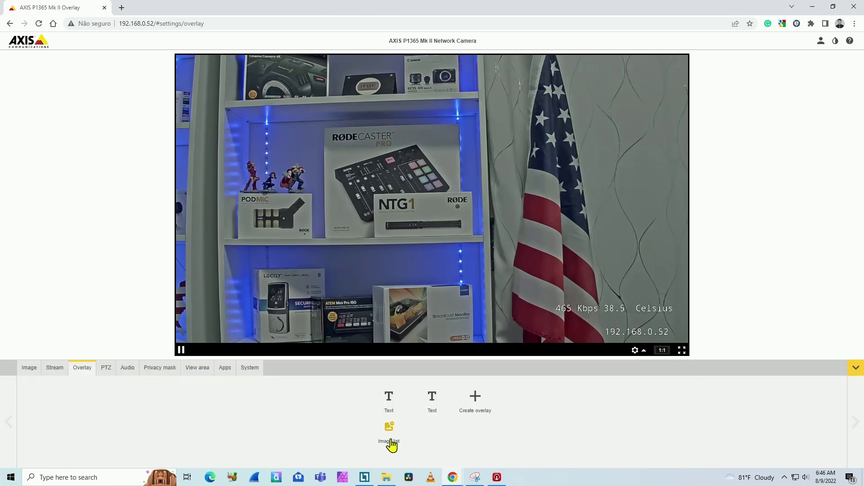
left_click(389, 402)
left_click(368, 446)
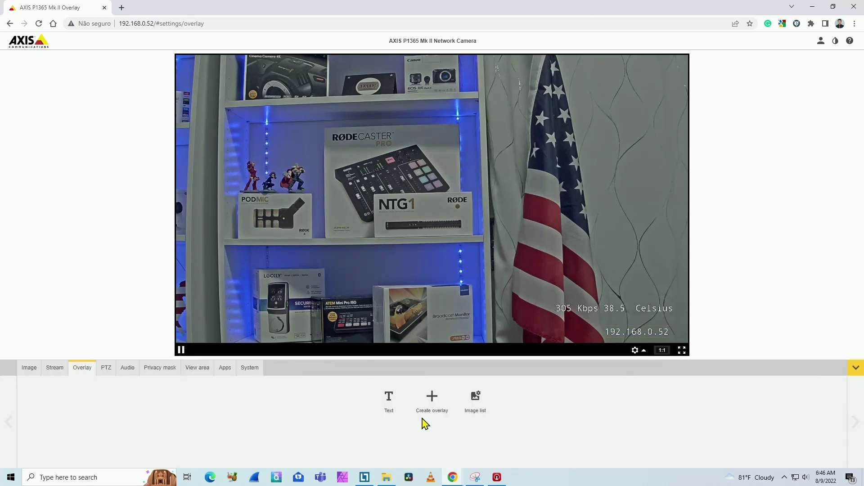
left_click(390, 401)
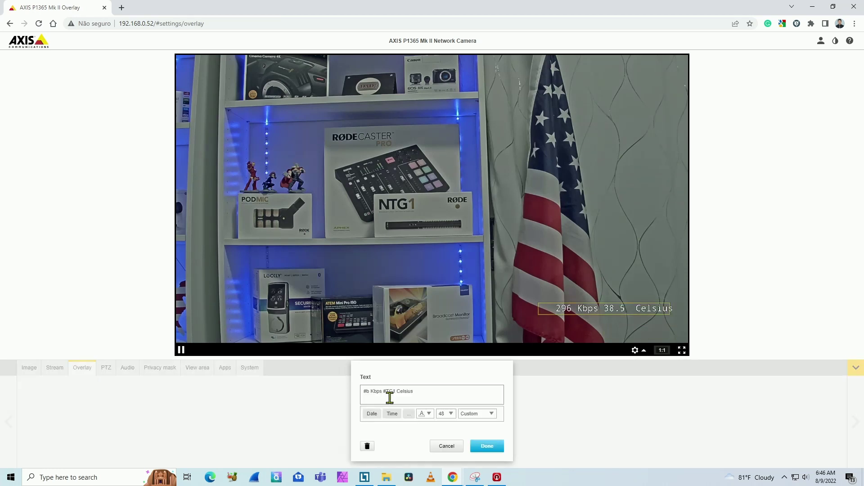
left_click(368, 446)
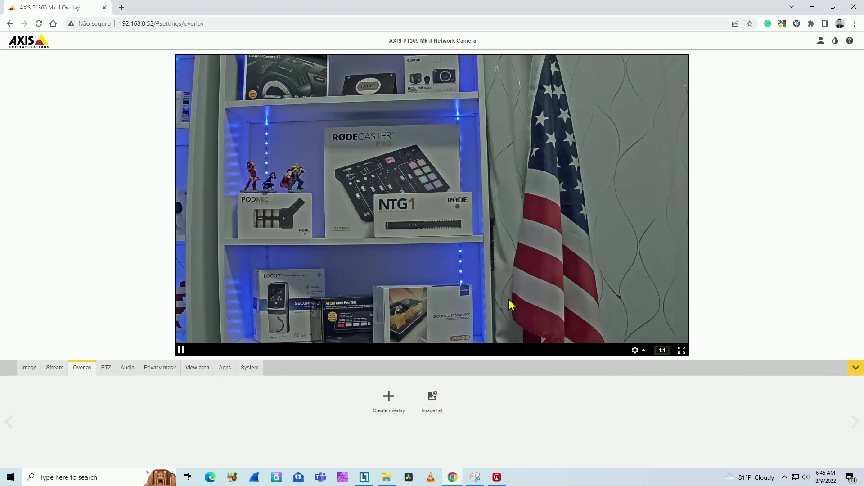
- Add a new text overlay reading 'Date' and drag it near the top, just left of the flag
left_click(391, 399)
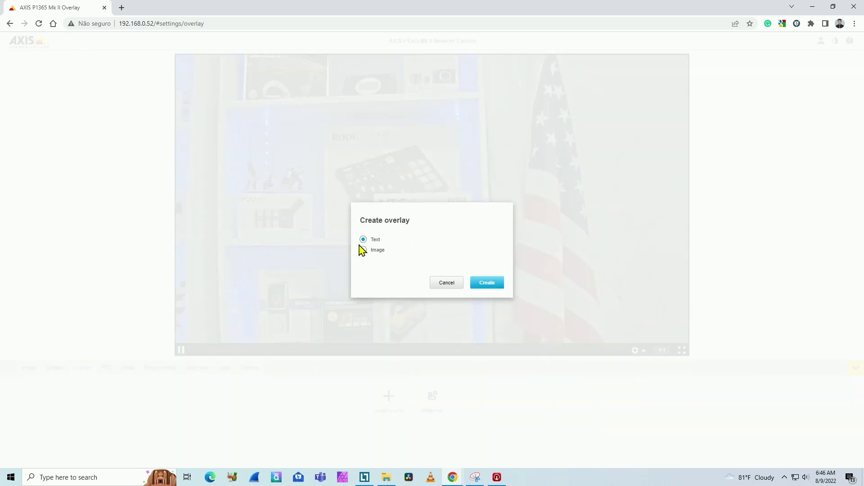
left_click(471, 282)
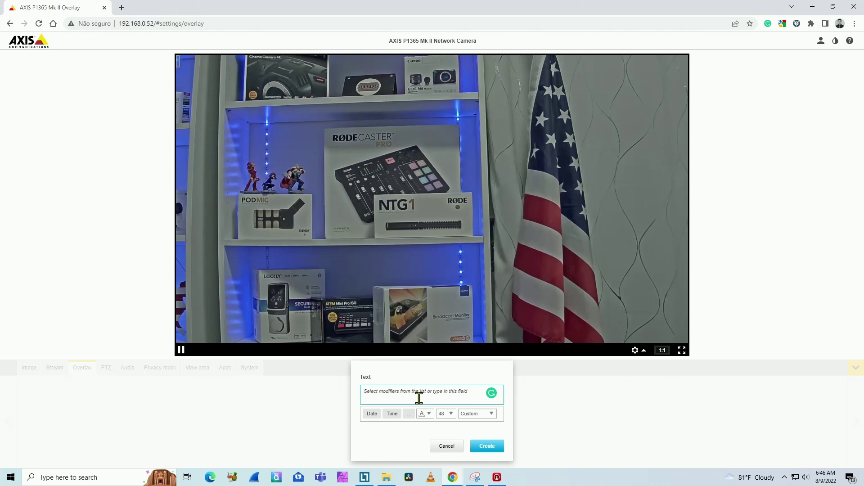
type("DAt")
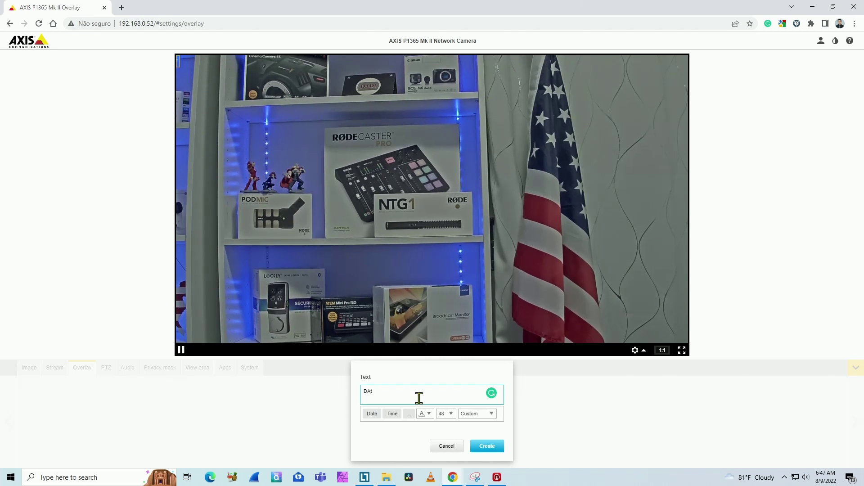
key("BackSpace")
key("BackSpace")
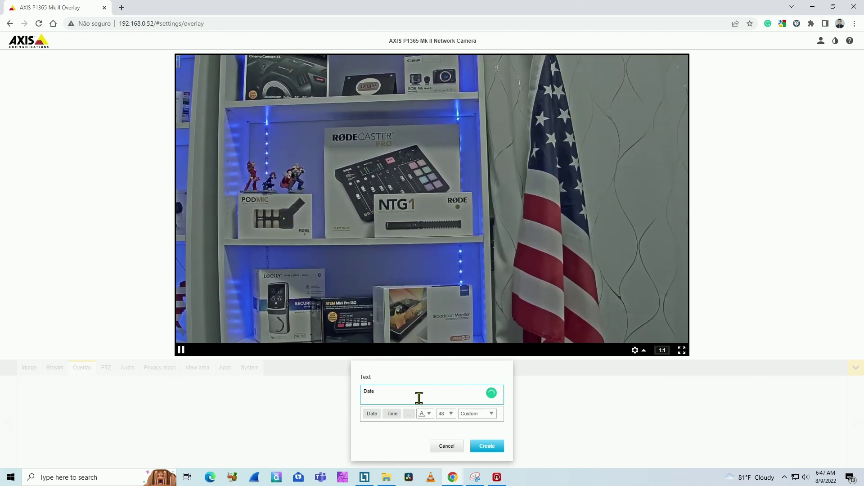
left_click(483, 448)
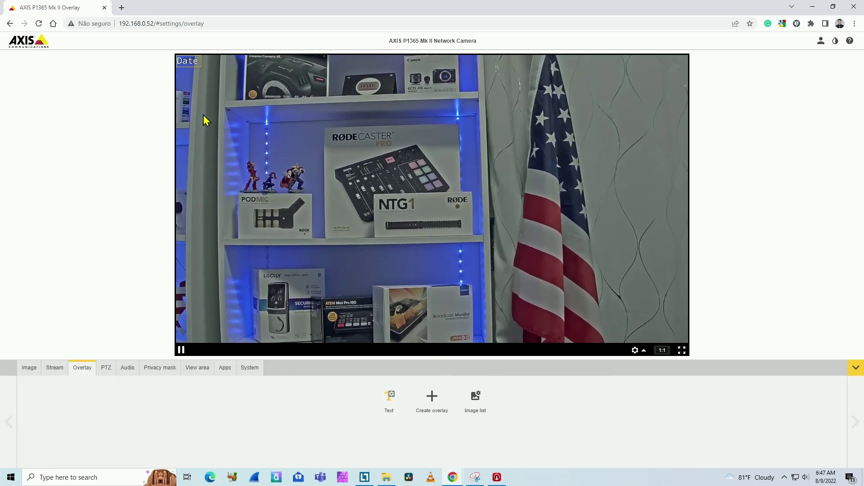
left_click_drag(184, 60, 578, 70)
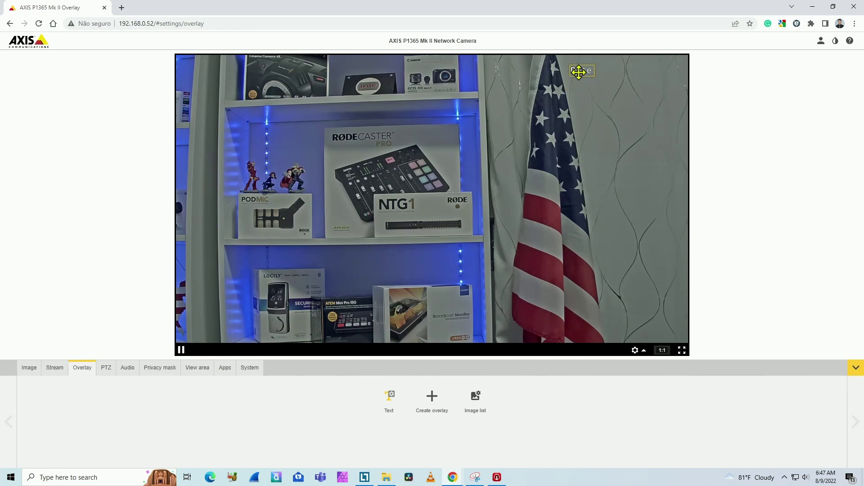
left_click_drag(579, 71, 509, 77)
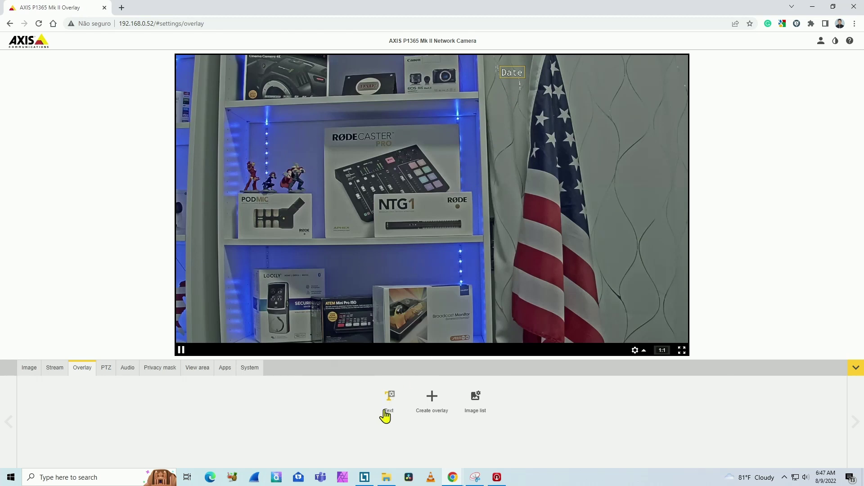
- Replace the overlay text 'Date' with the date and time modifiers %F %X
left_click(392, 397)
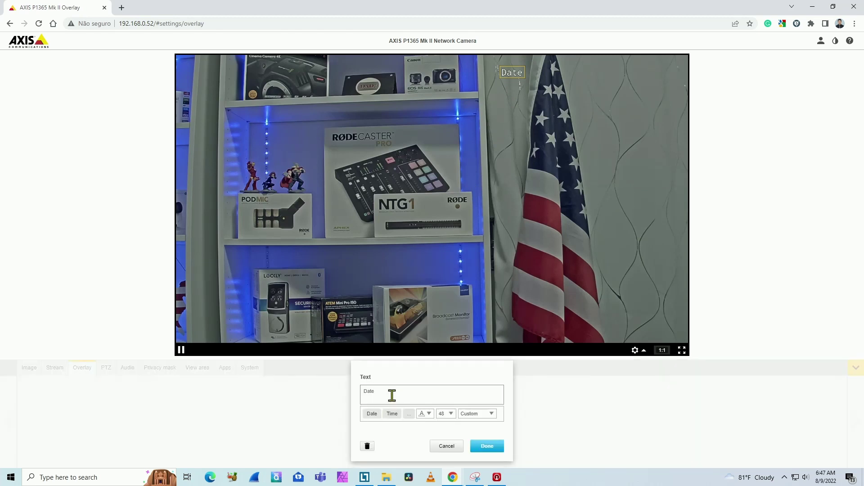
left_click_drag(385, 394, 363, 395)
key("BackSpace")
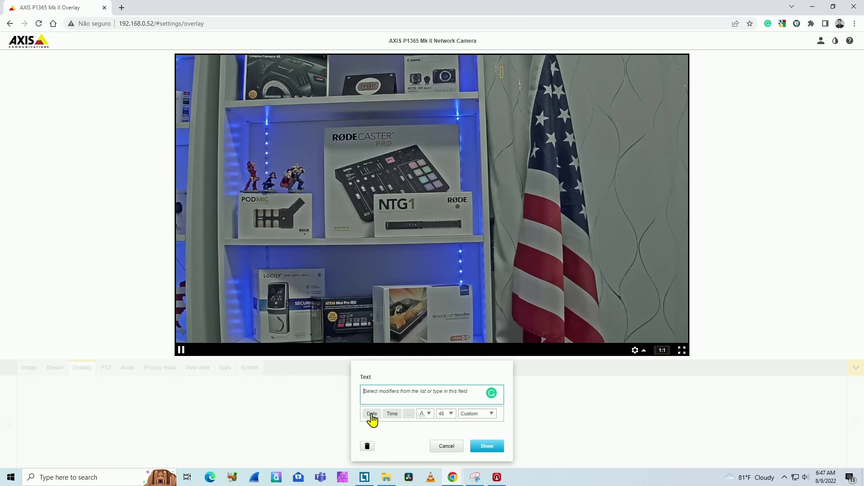
left_click(371, 415)
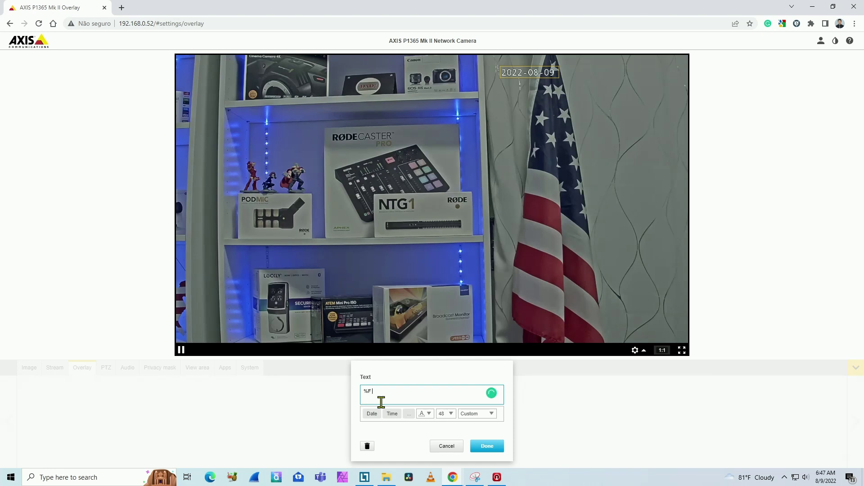
left_click(392, 415)
- Give the timestamp a black background, move it to the top right, and save
left_click(431, 415)
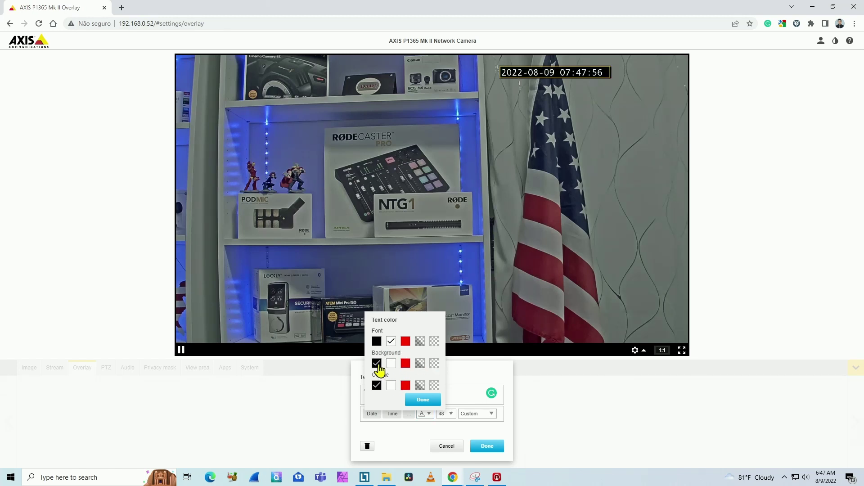
left_click(423, 399)
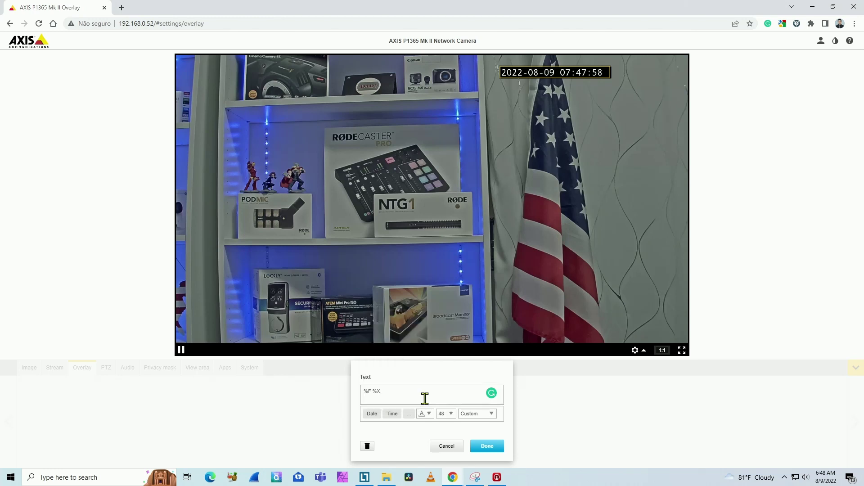
left_click_drag(547, 67, 608, 73)
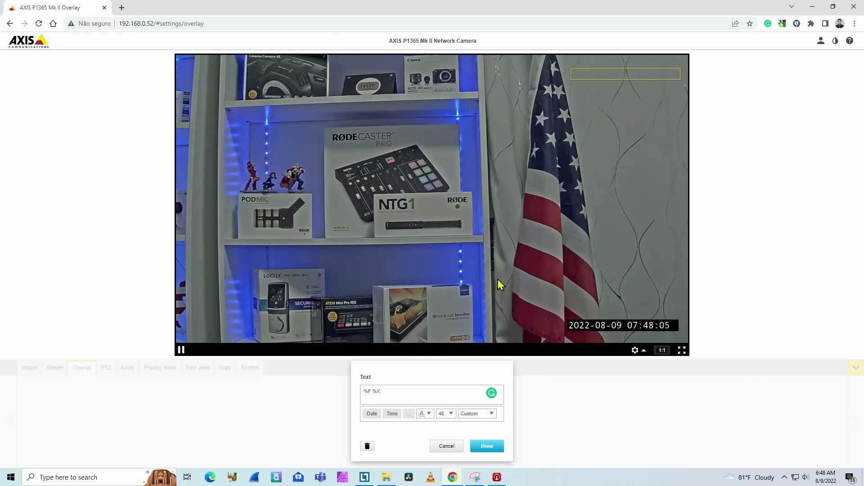
left_click(490, 450)
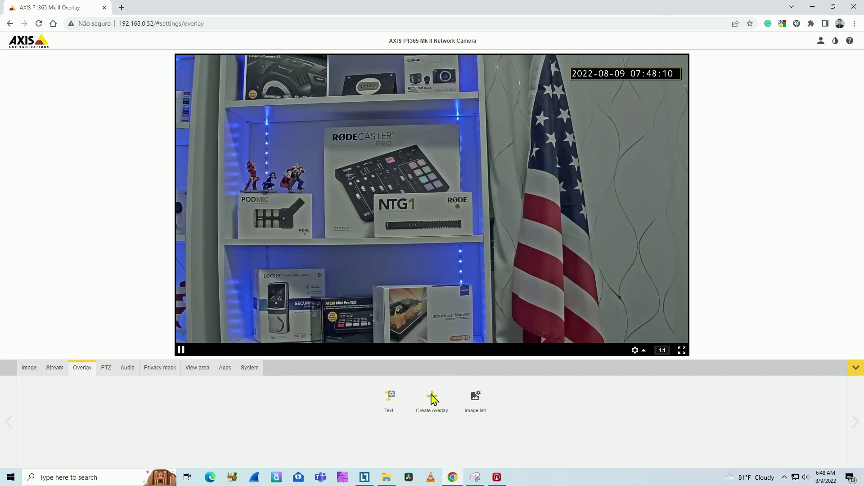
- Create a new text overlay and insert the #i IP address modifier
left_click(433, 396)
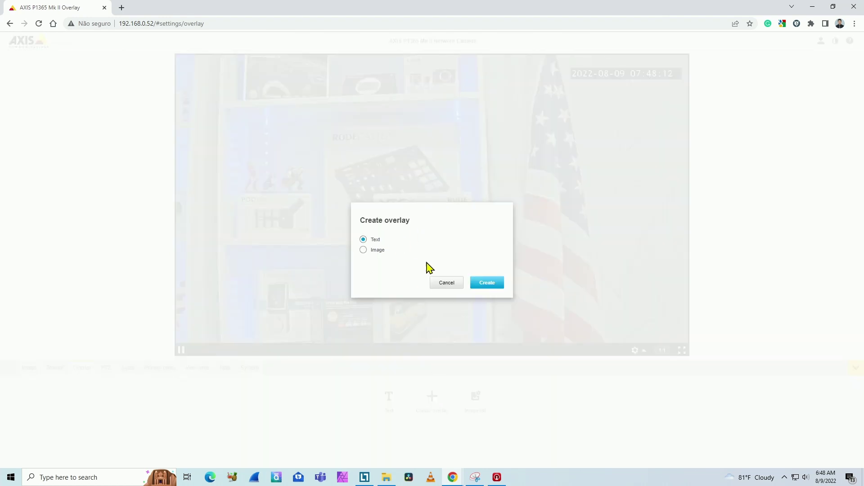
left_click(479, 283)
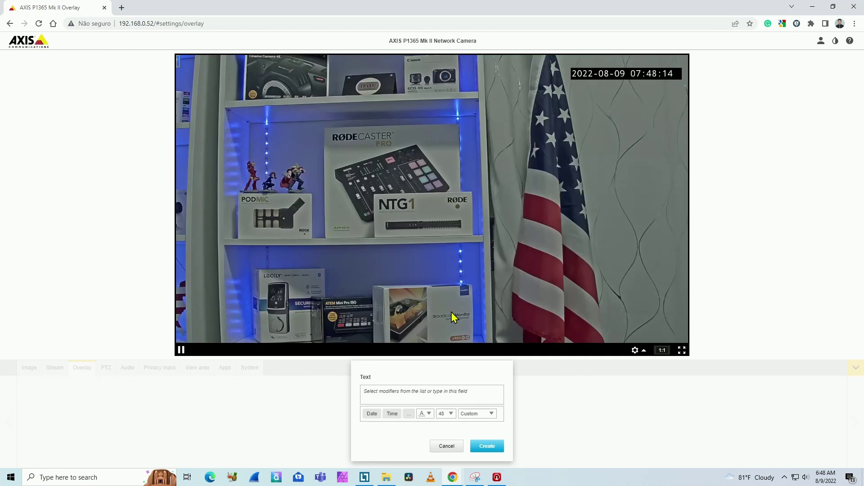
left_click(384, 396)
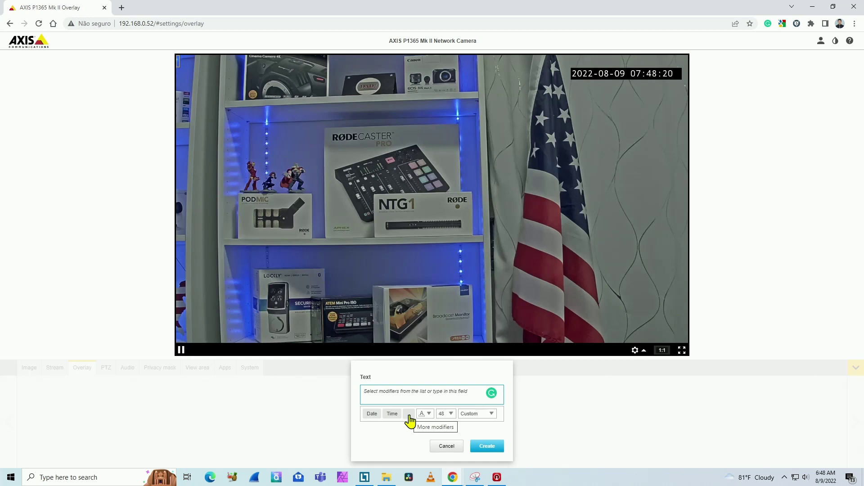
left_click(409, 413)
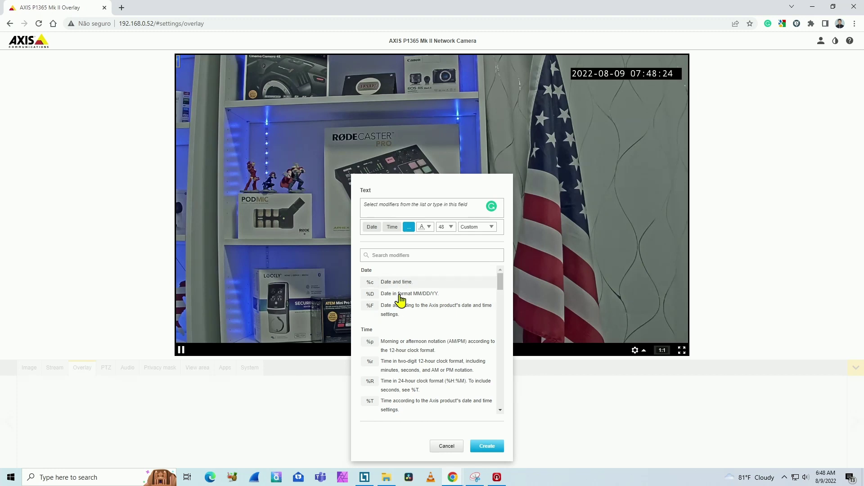
scroll(411, 351, "down", 10)
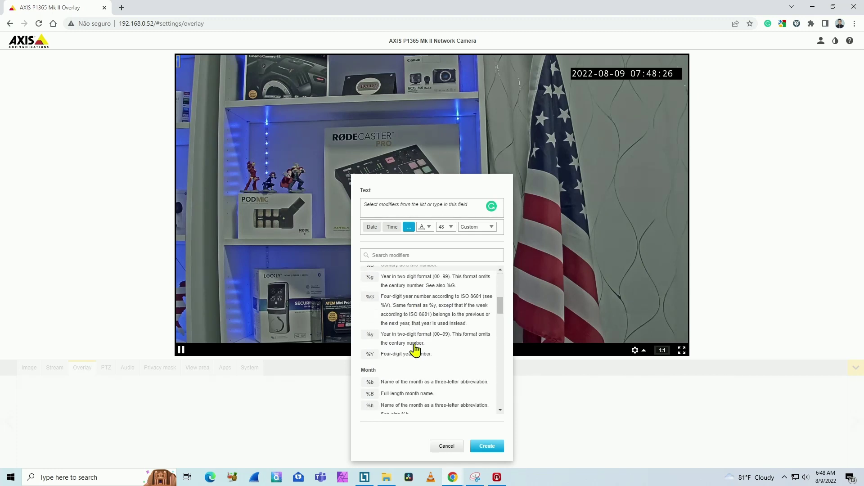
scroll(415, 350, "down", 5)
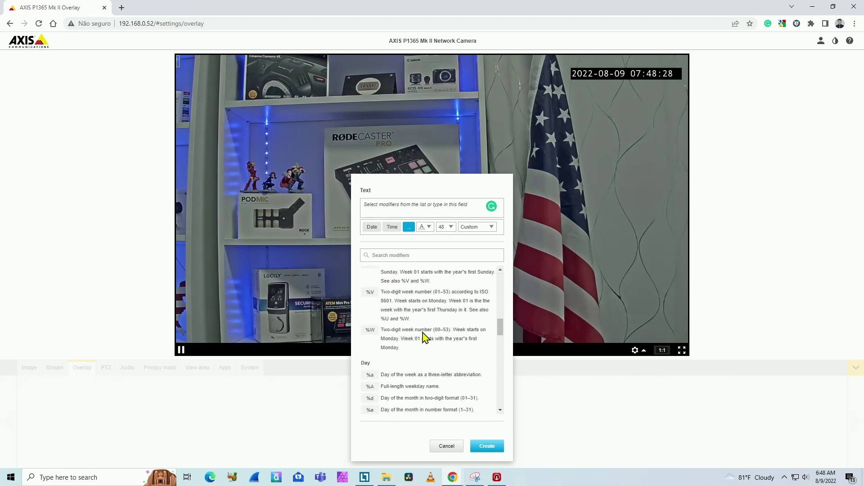
scroll(424, 338, "down", 8)
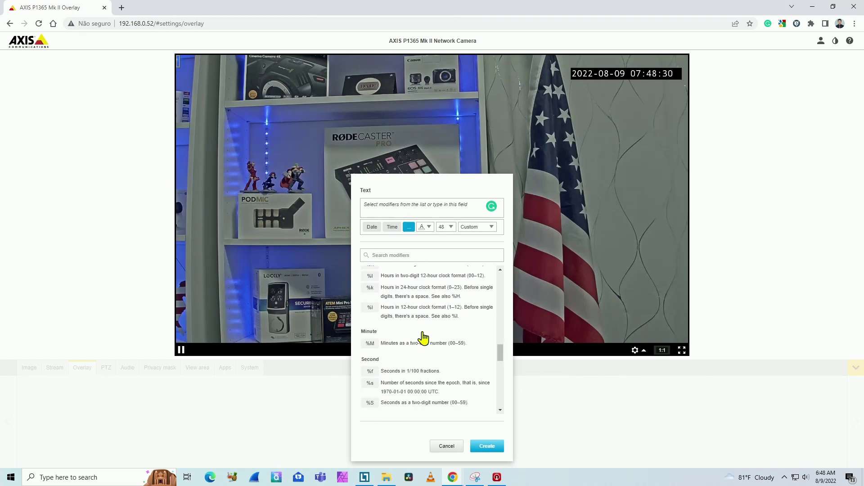
scroll(423, 338, "down", 3)
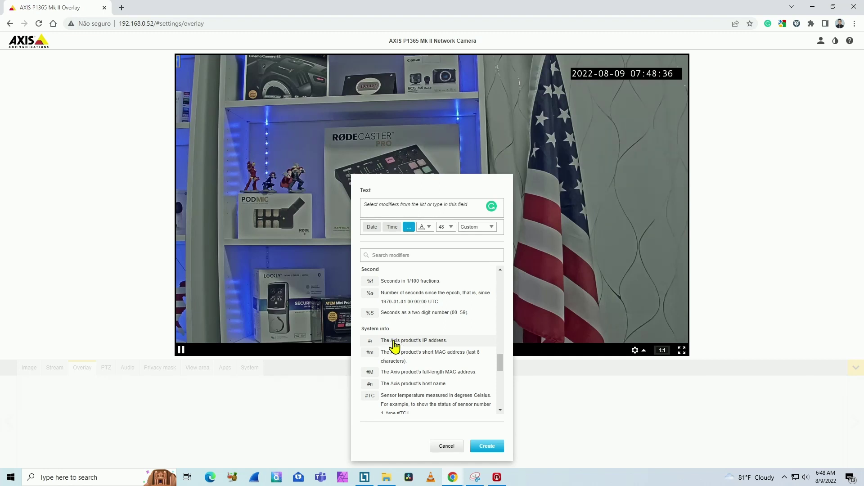
left_click(393, 342)
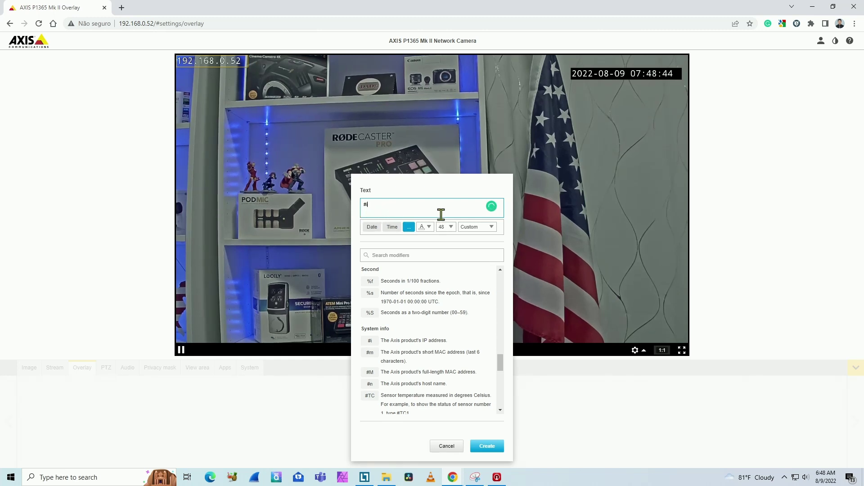
- Prefix the modifier with 'IP Address ', create the overlay, and place it lower right
key("Home")
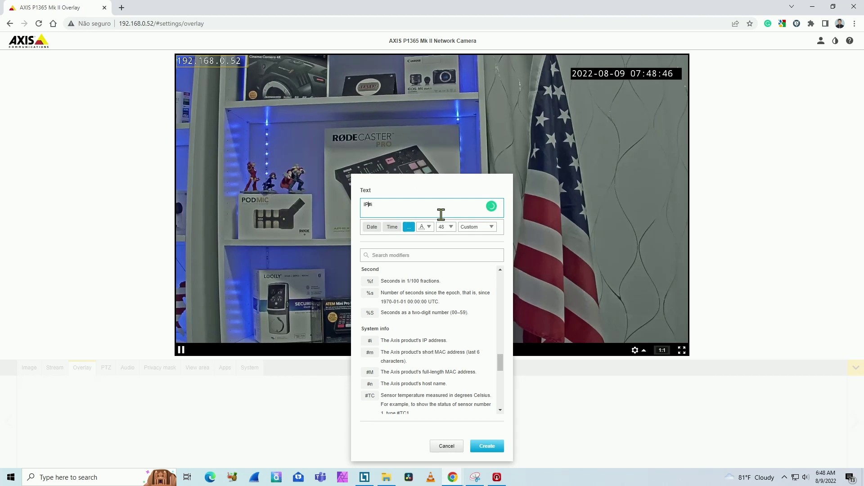
type("IP Address")
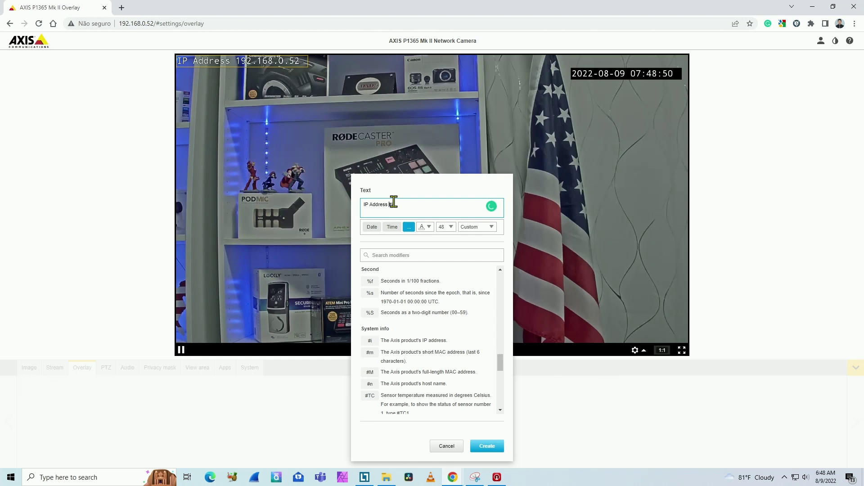
left_click(481, 449)
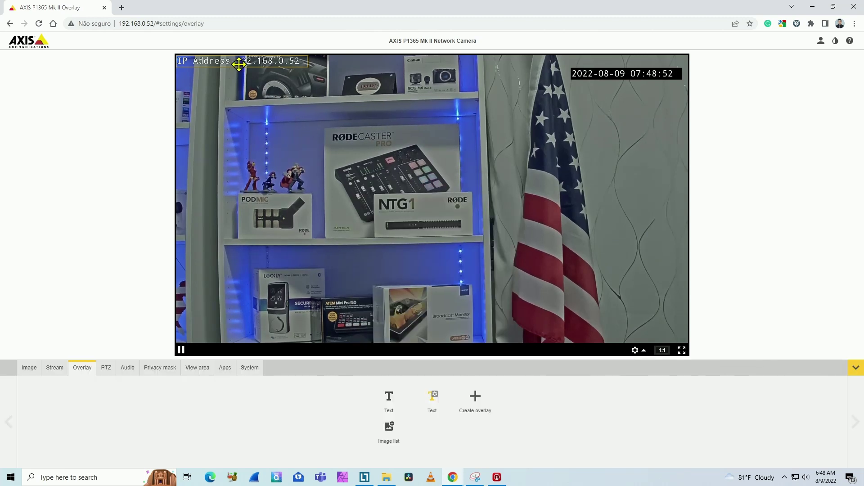
left_click_drag(241, 61, 608, 331)
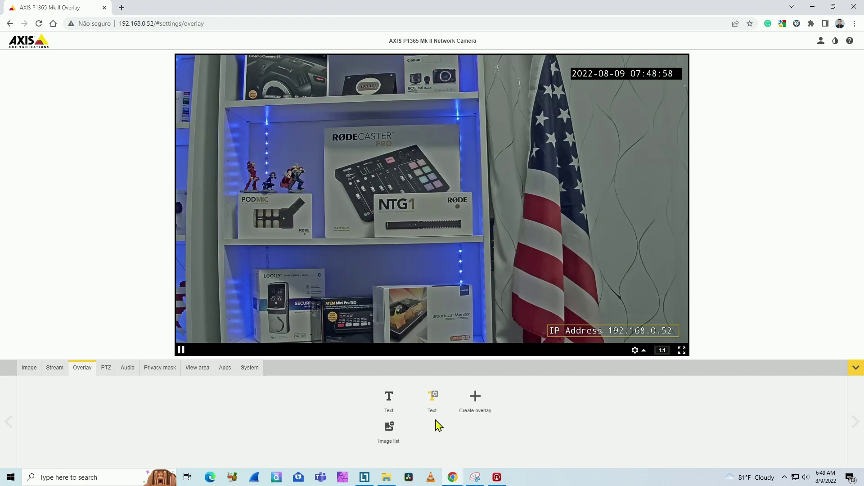
- Create a third text overlay containing only the #TC sensor temperature modifier
left_click(472, 404)
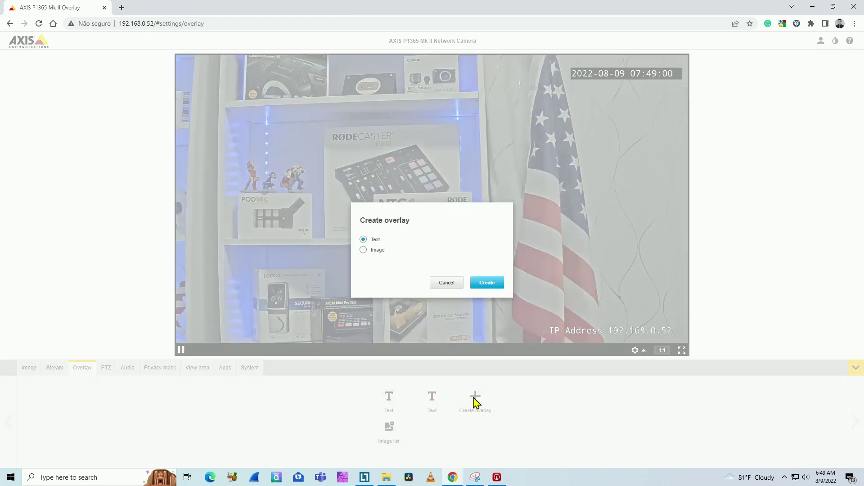
left_click(479, 283)
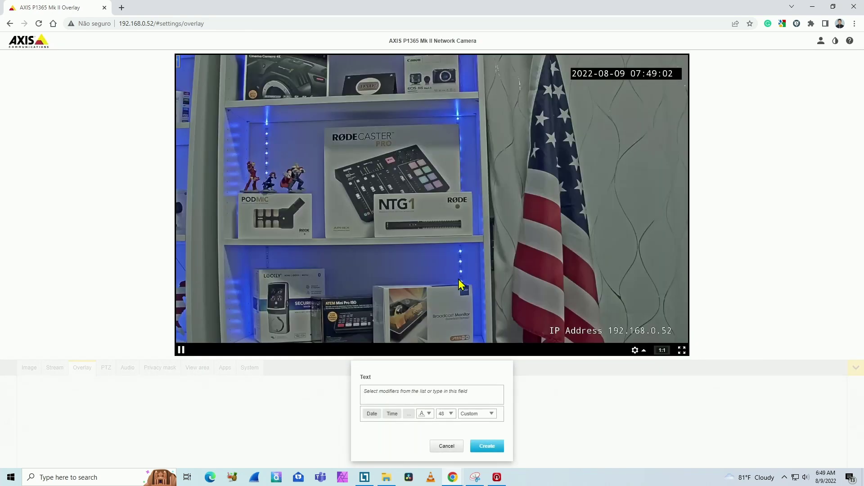
left_click(409, 413)
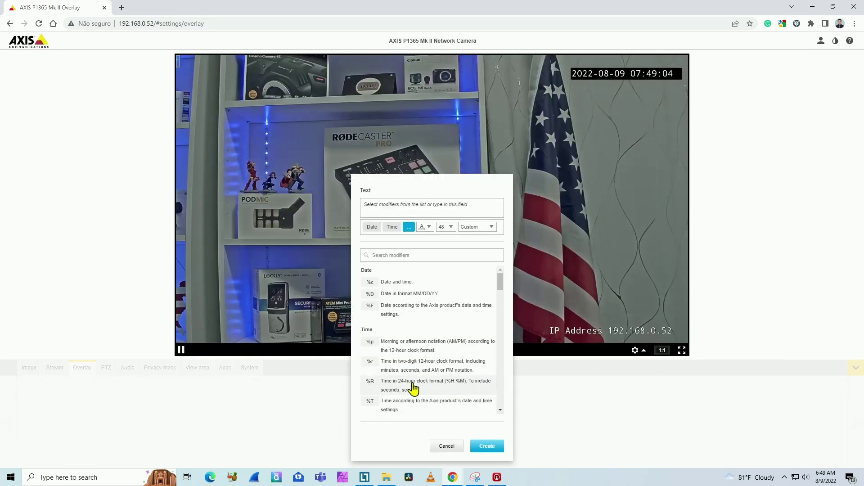
scroll(360, 389, "down", 10)
scroll(435, 359, "down", 3)
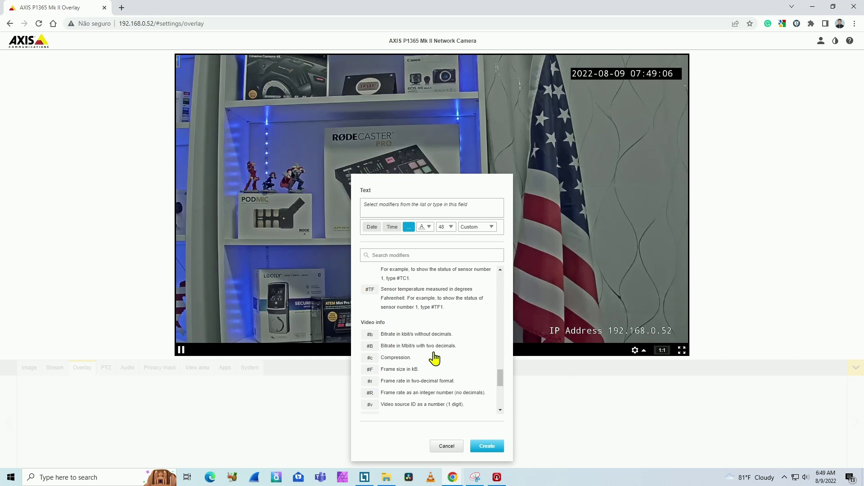
scroll(435, 359, "up", 1)
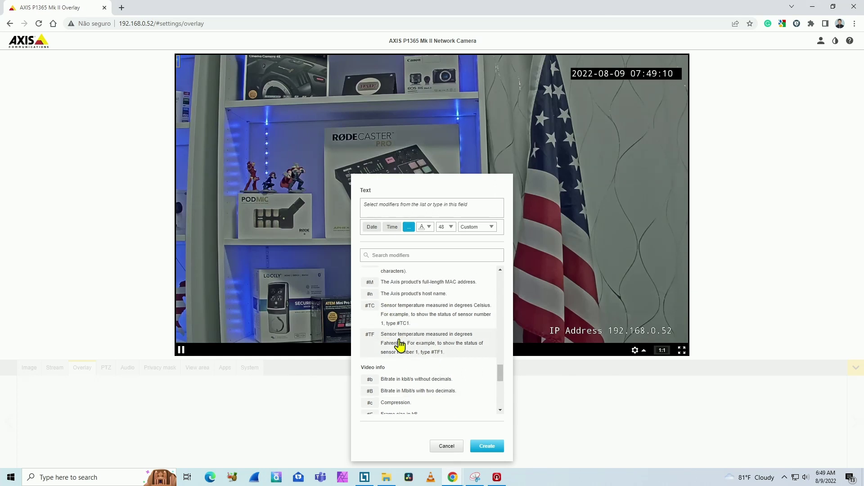
left_click(402, 316)
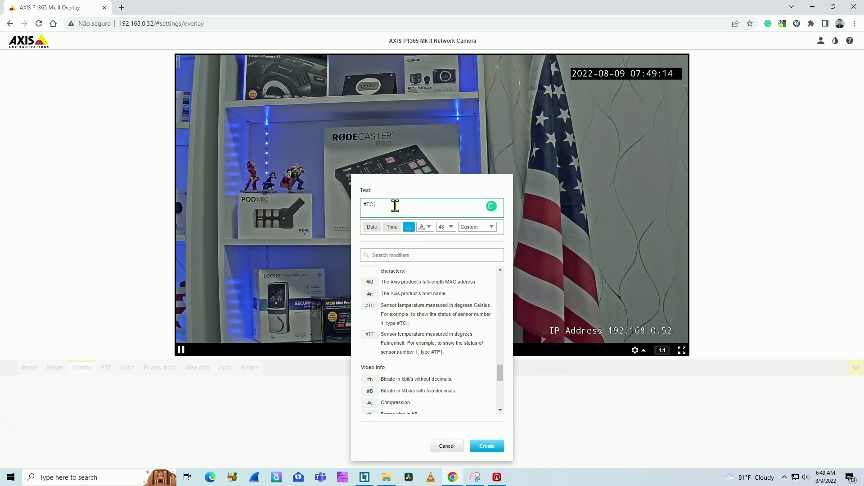
left_click(482, 448)
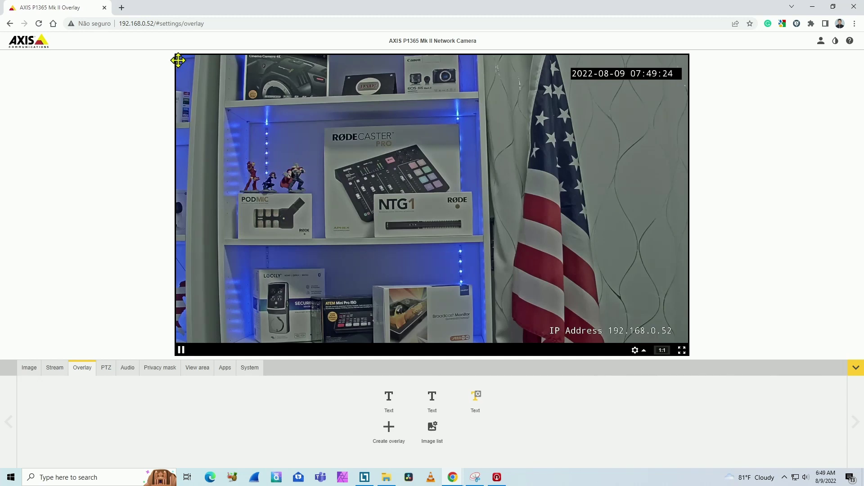
- Move the temperature overlay to the right side and begin typing 'Temperature' before #TC 1
left_click_drag(178, 60, 415, 159)
left_click(478, 400)
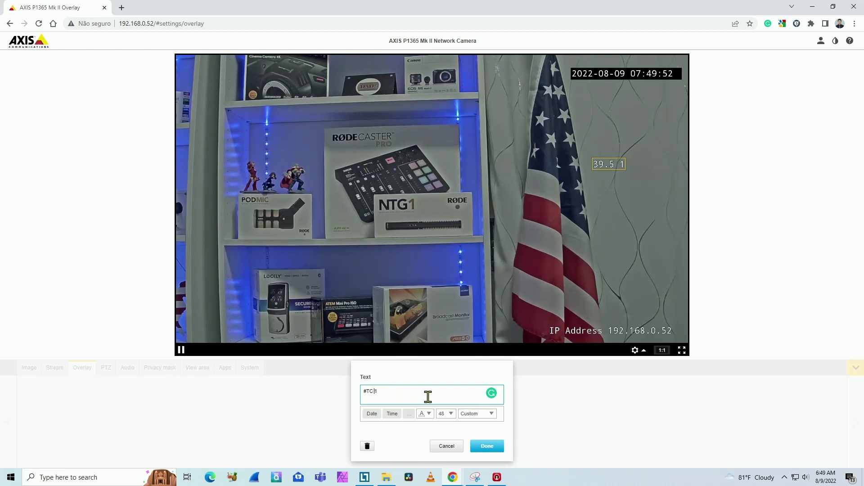
key("Left")
key("Left")
key("Left")
key("Left")
type("TE,m")
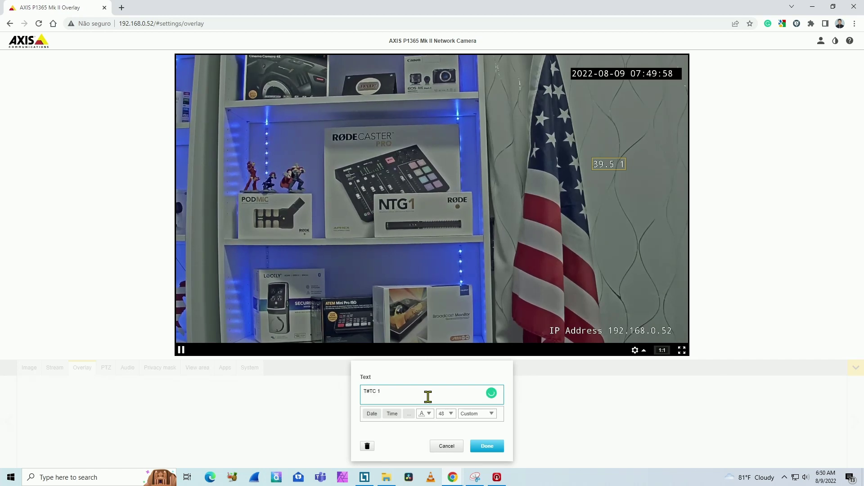
type("pa")
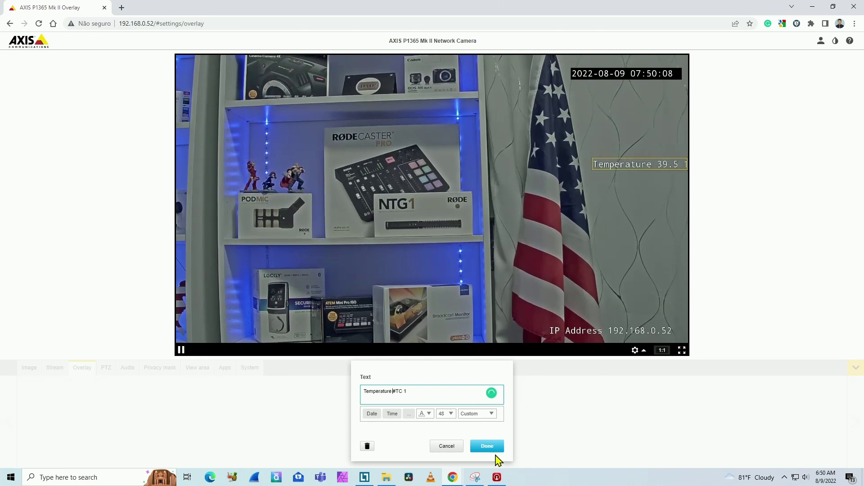
- Save the Temperature text, move it under the clock, and try a new overlay with Image disabled
left_click(492, 448)
left_click_drag(623, 168, 614, 96)
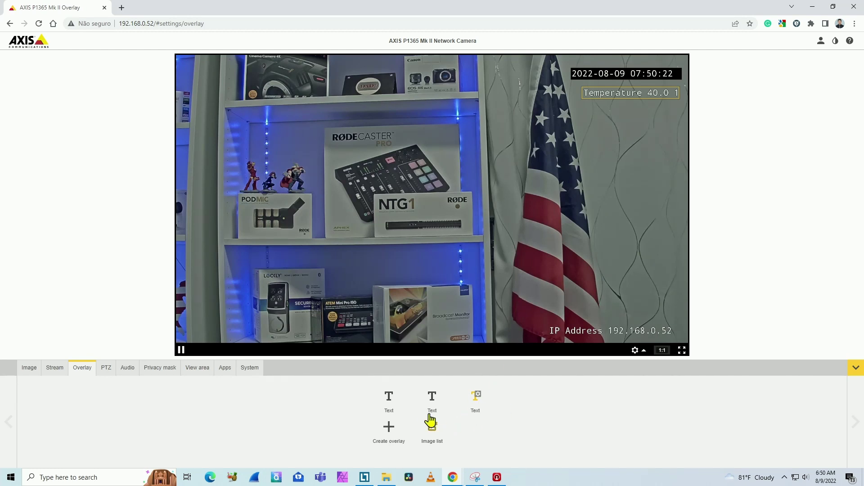
left_click(389, 428)
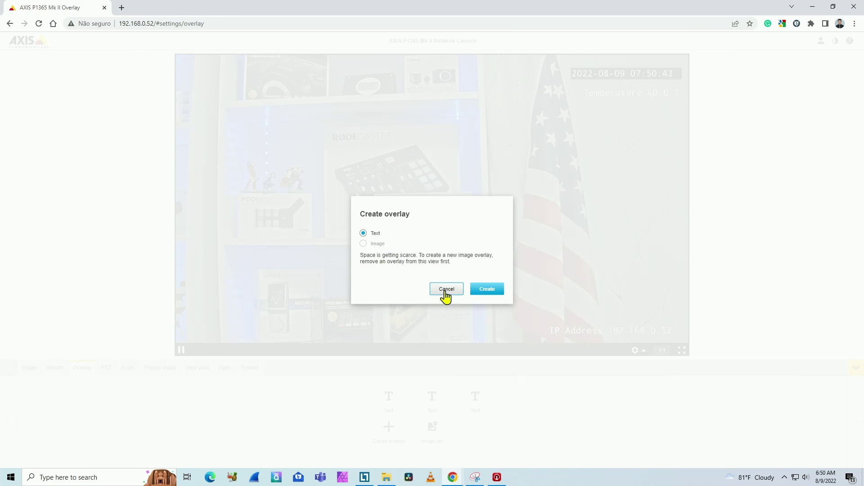
- Delete the Temperature overlay to free space so the new-overlay prompt offers Image
left_click(445, 290)
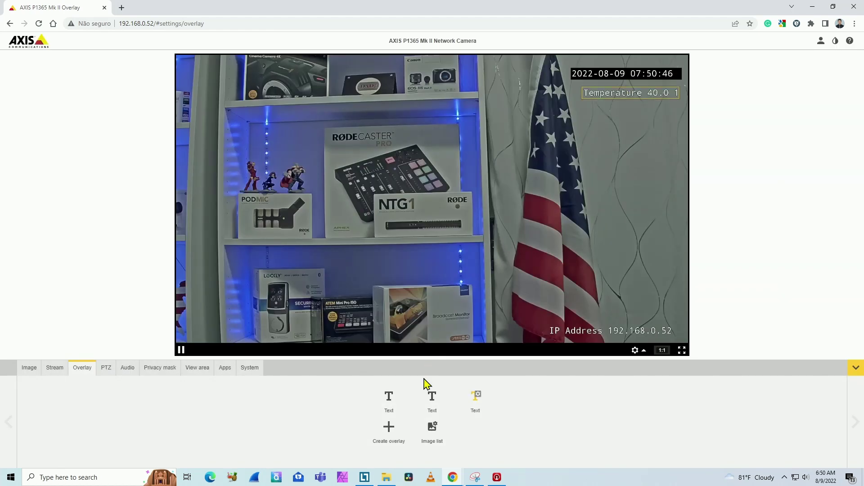
left_click(477, 397)
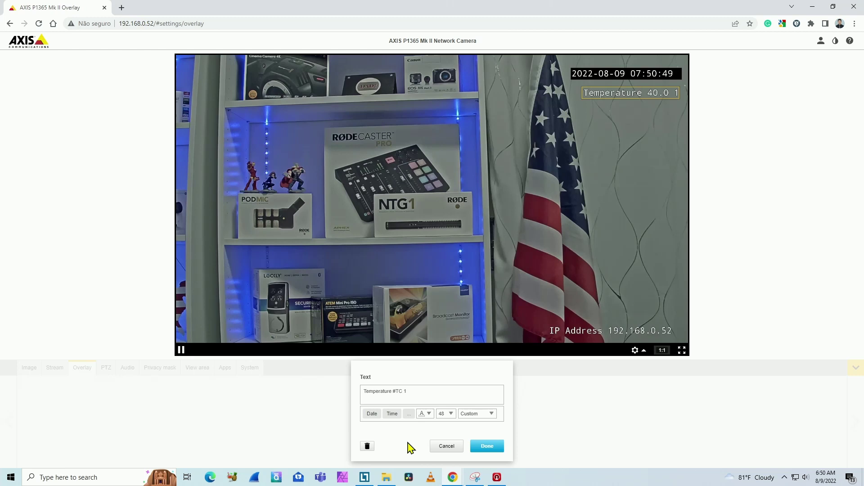
left_click(367, 446)
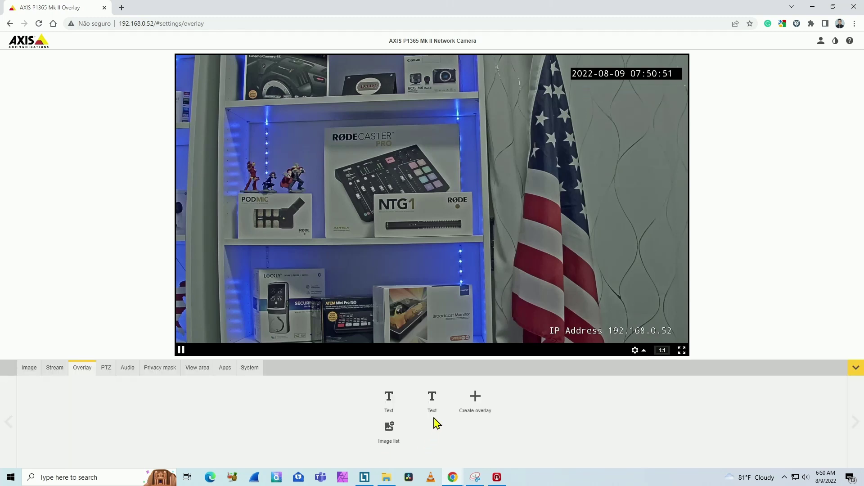
left_click(472, 402)
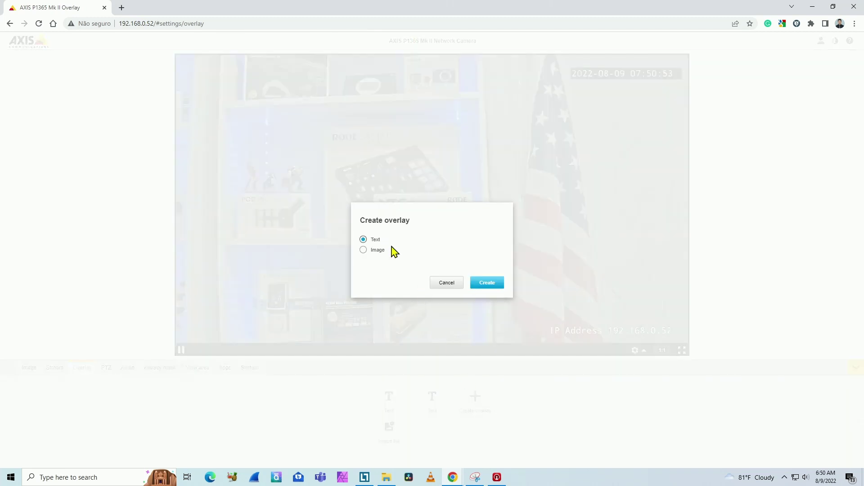
- Create an image overlay using the axis(128x44) logo
left_click(364, 250)
left_click(487, 283)
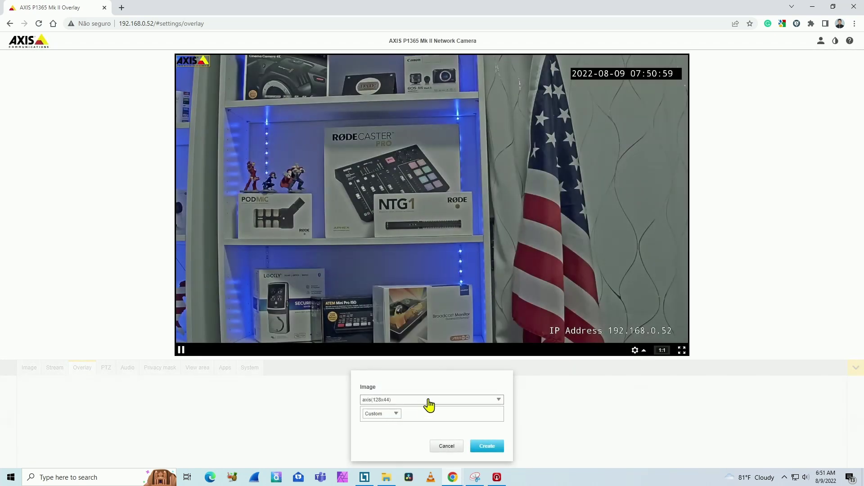
left_click(428, 401)
left_click(428, 405)
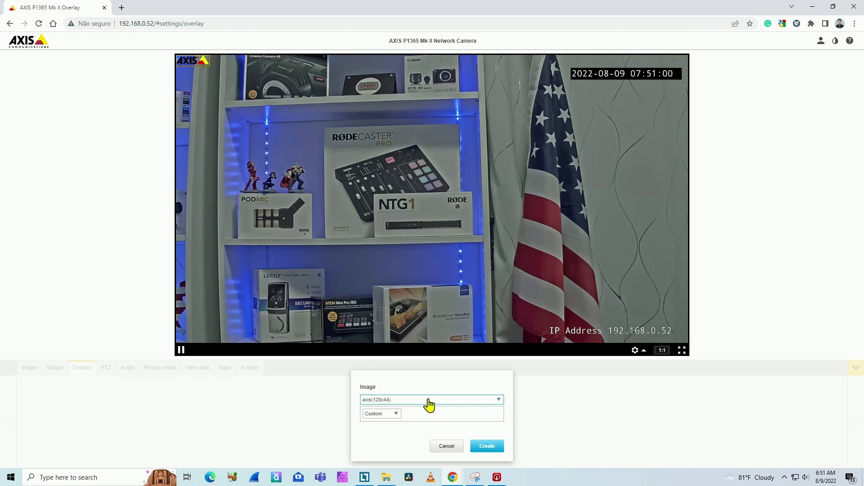
left_click(402, 401)
left_click(403, 408)
left_click(479, 448)
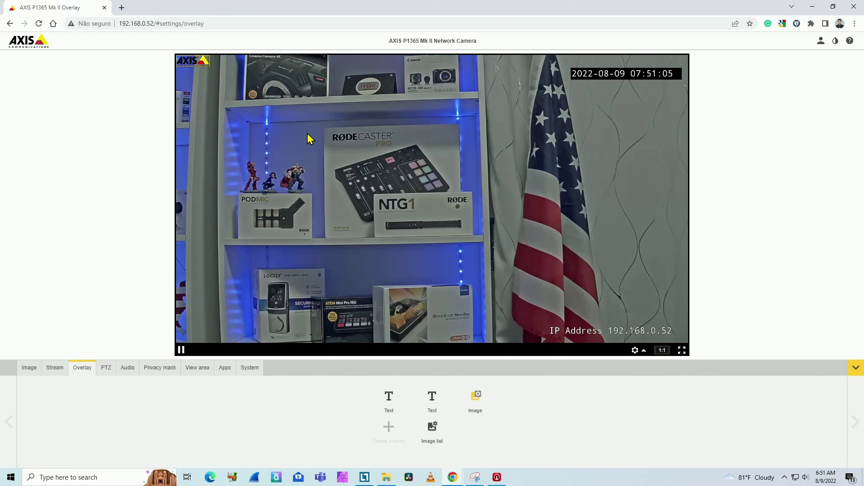
- Drag the AXIS logo from the top-left corner to the top right, just below the clock
left_click_drag(192, 60, 655, 90)
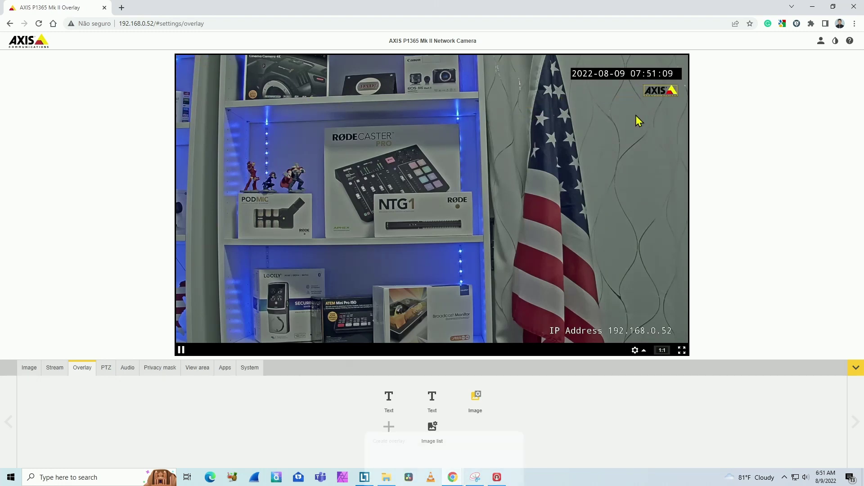